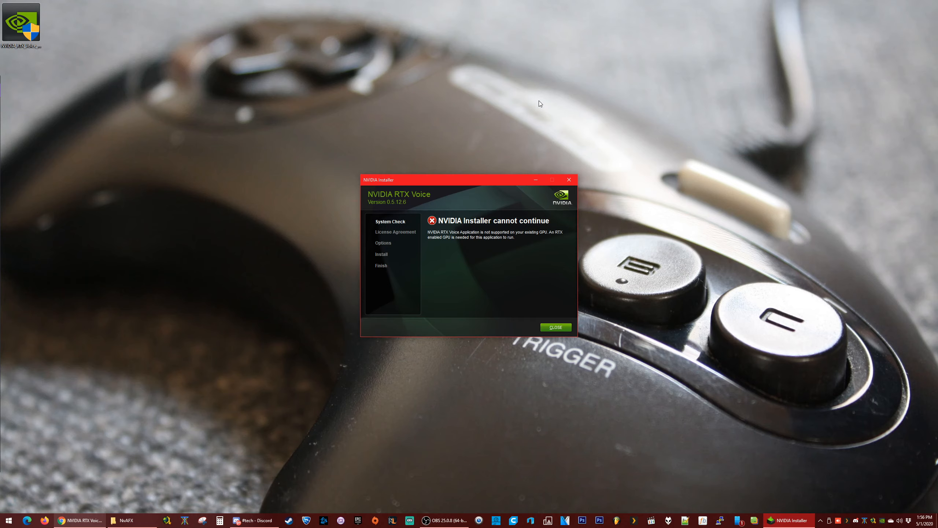
# Dismiss the blocked installer and open RTXVoice.nvi from C:\Temp\NVRTXVoice\NvAFX in Notepad++.
pyautogui.click(547, 330)
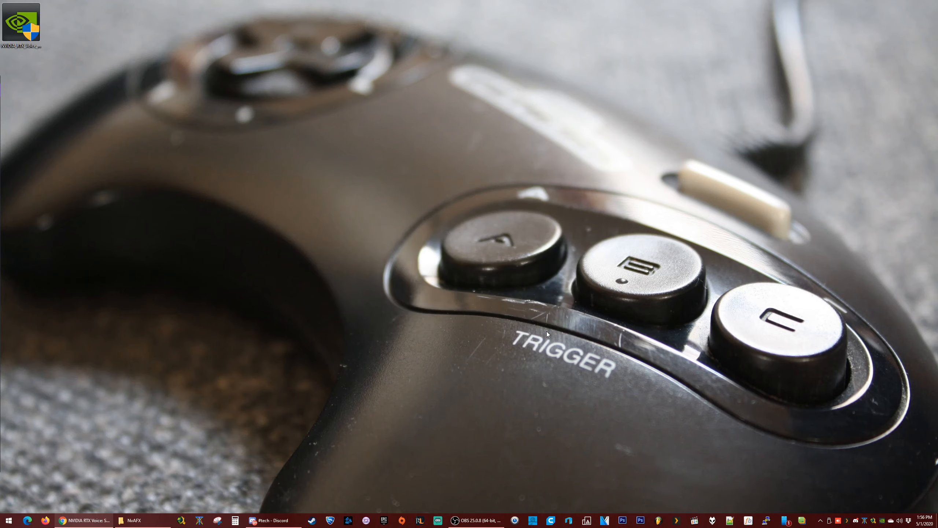
pyautogui.click(139, 525)
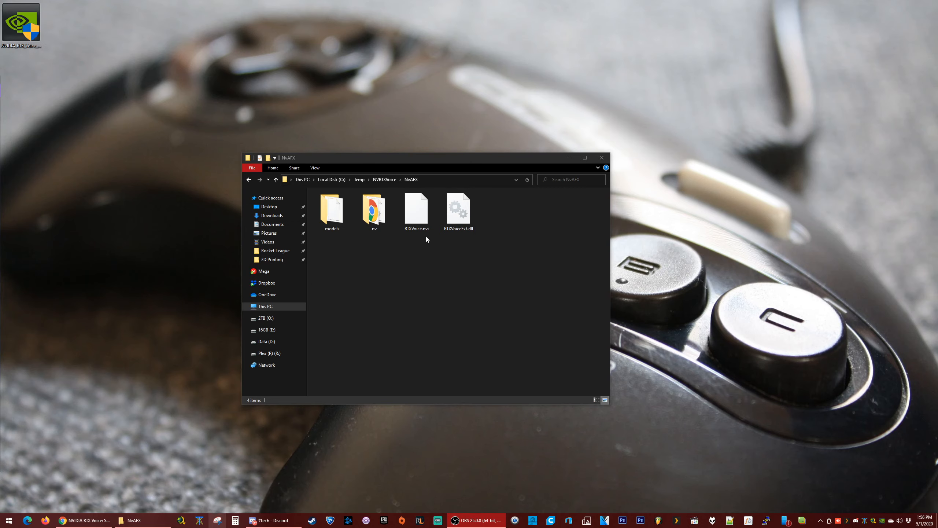
pyautogui.rightClick(418, 206)
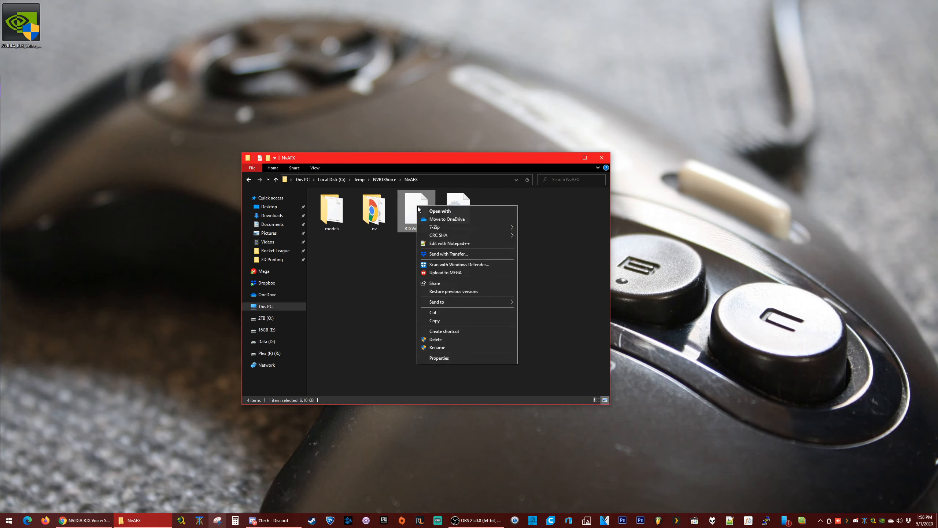
pyautogui.click(445, 241)
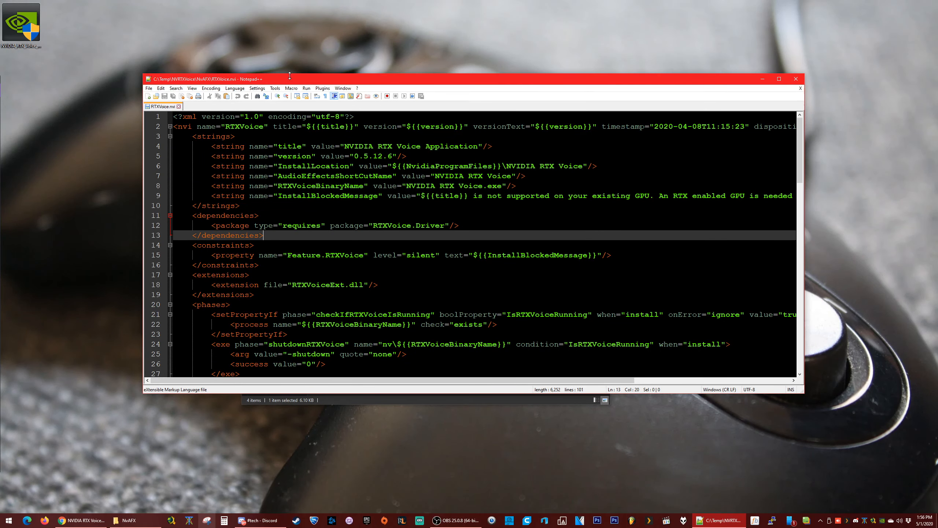
pyautogui.click(9, 520)
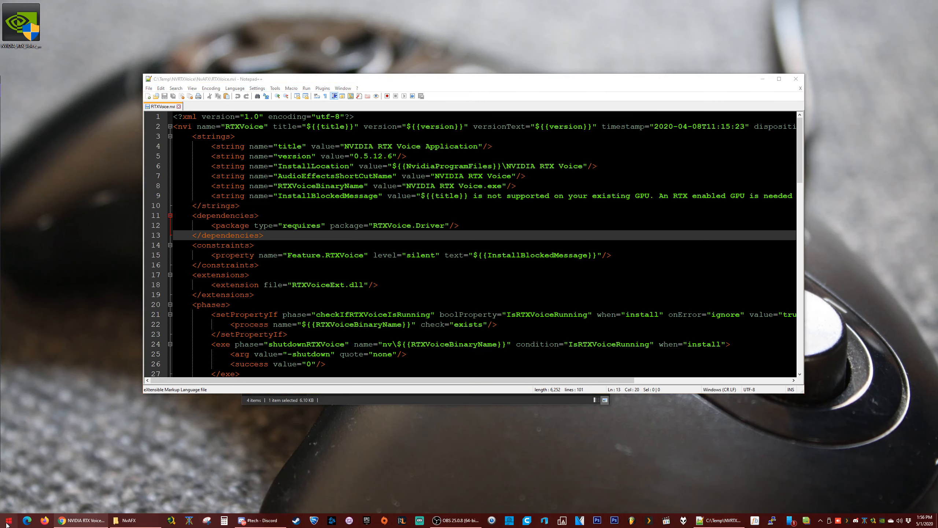
pyautogui.write('note')
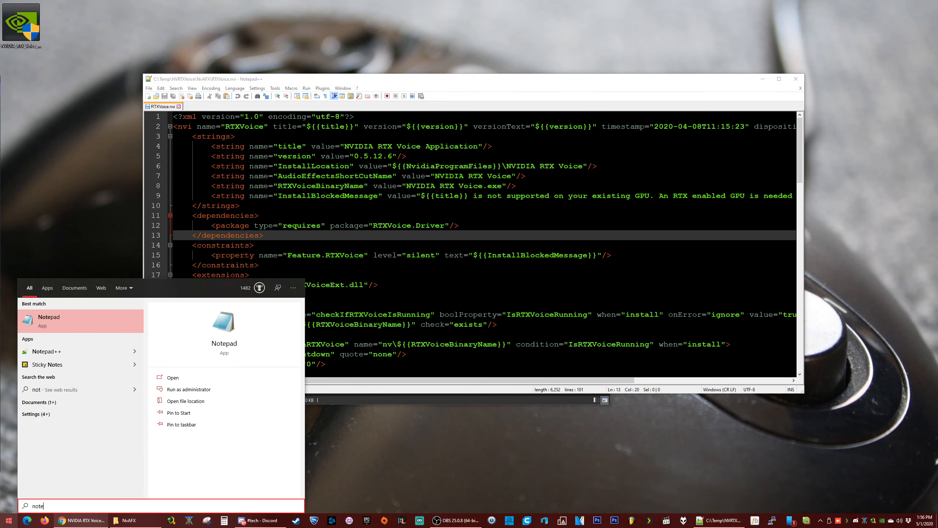
pyautogui.write('pad')
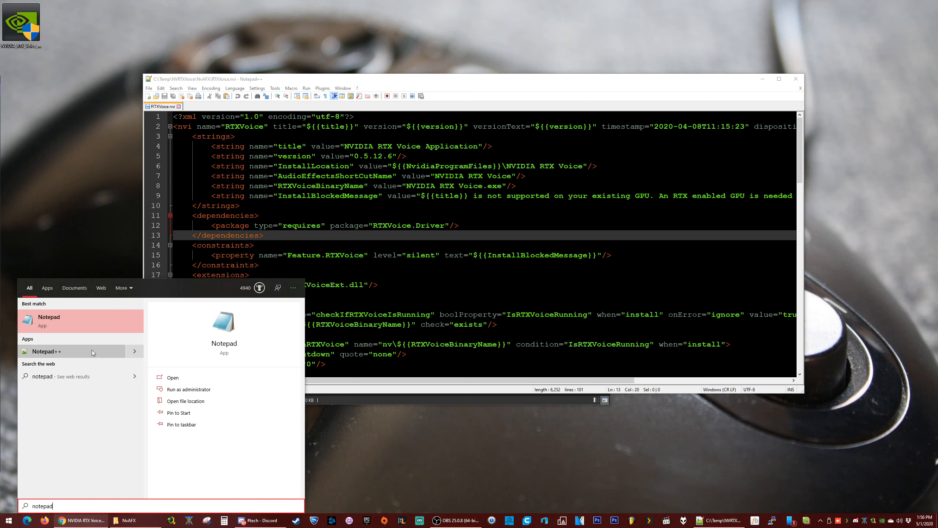
pyautogui.click(461, 81)
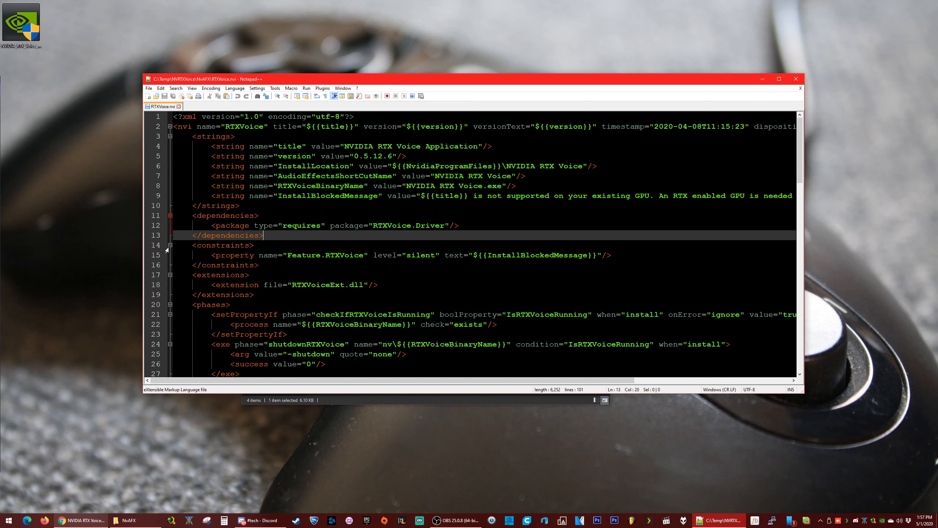
# Delete the whole constraints block, lines 14 to 16, including the leftover empty line.
pyautogui.moveTo(173, 246); pyautogui.dragTo(274, 264)
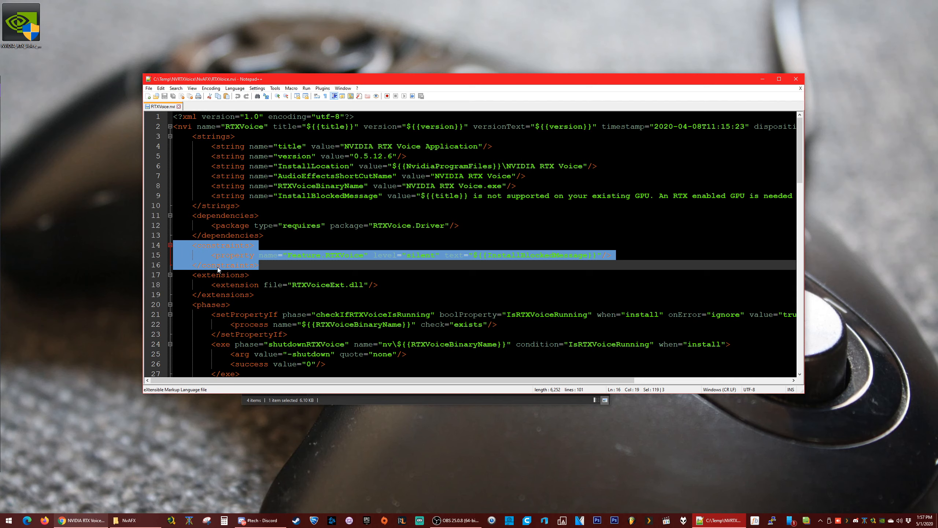
pyautogui.press('BackSpace')
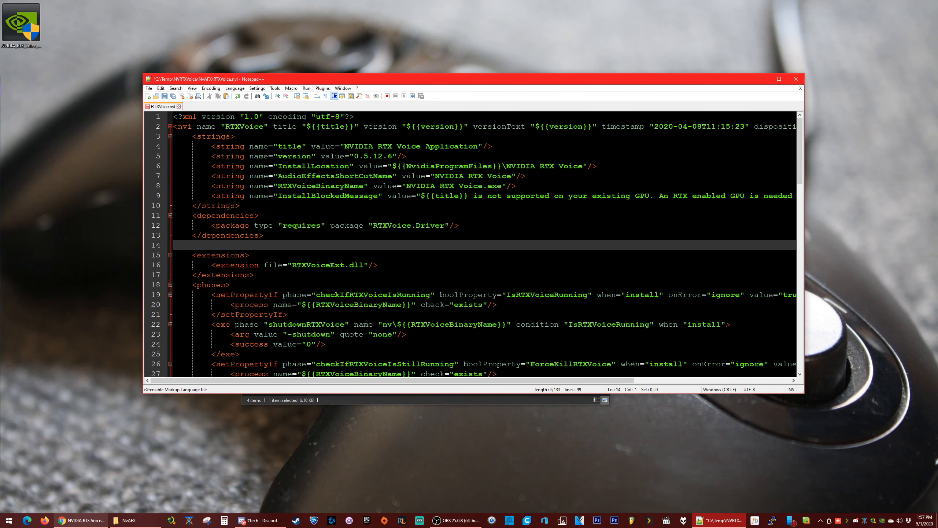
pyautogui.press('BackSpace')
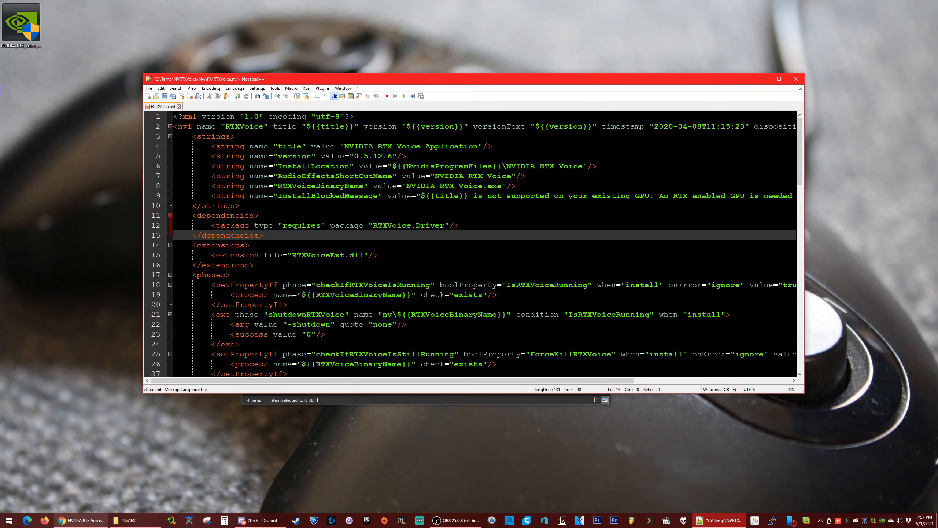
# Save RTXVoice.nvi by relaunching Notepad++ in Administrator mode, and close the editor.
pyautogui.hotkey('ctrl', 's')
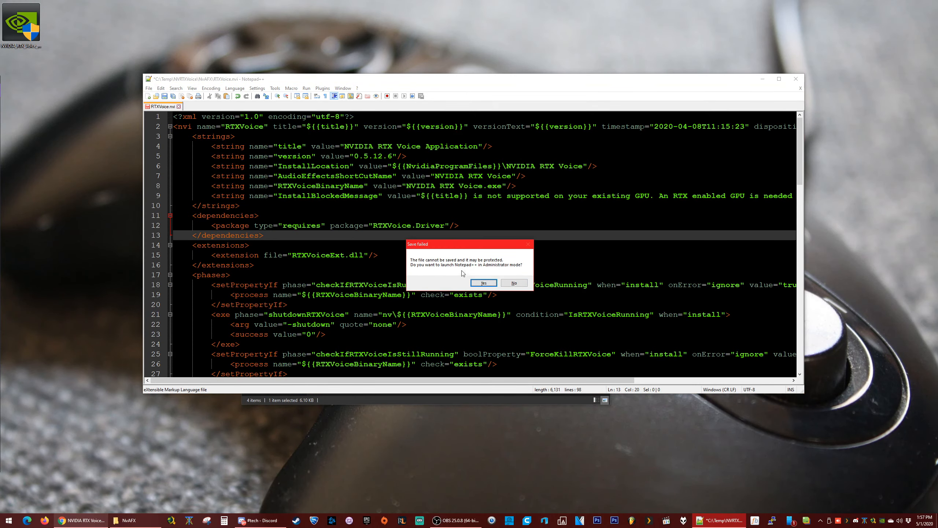
pyautogui.click(485, 284)
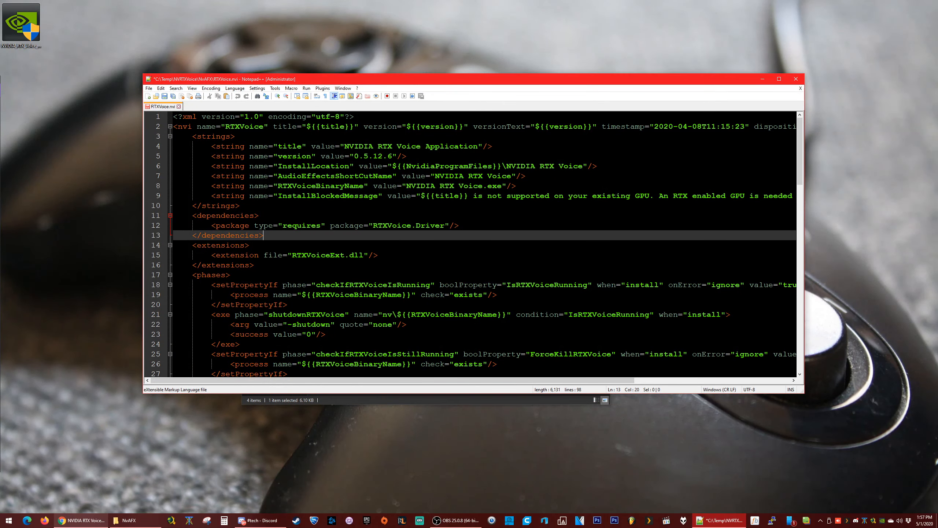
pyautogui.hotkey('ctrl', 's')
pyautogui.click(796, 79)
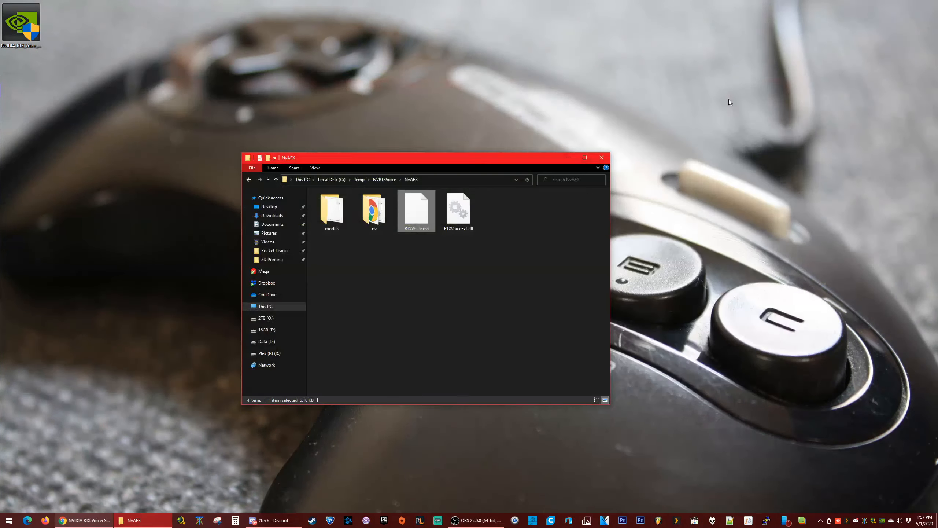
# Reopen RTXVoice.nvi in Notepad++, search it for "constraints" to check the edit, and close it.
pyautogui.rightClick(416, 211)
pyautogui.click(443, 247)
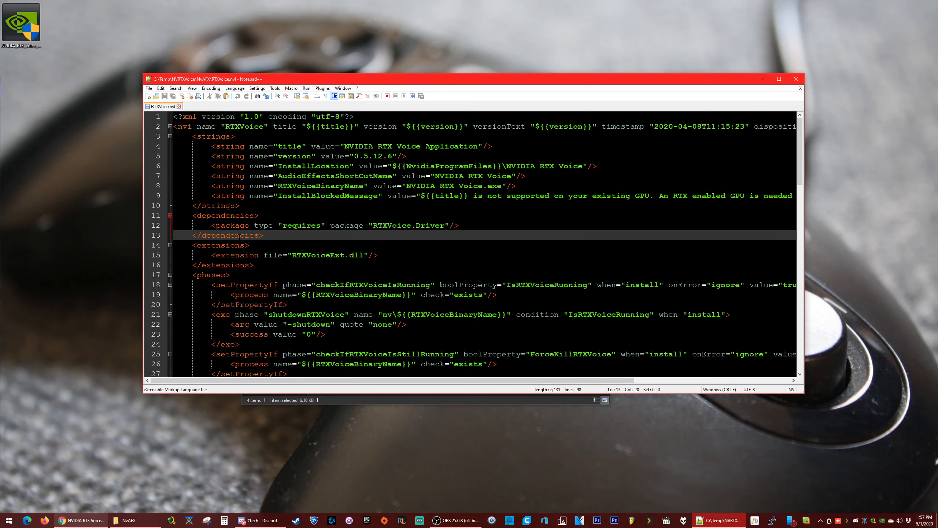
pyautogui.hotkey('ctrl', 'f')
pyautogui.write('constraints')
pyautogui.press('Return')
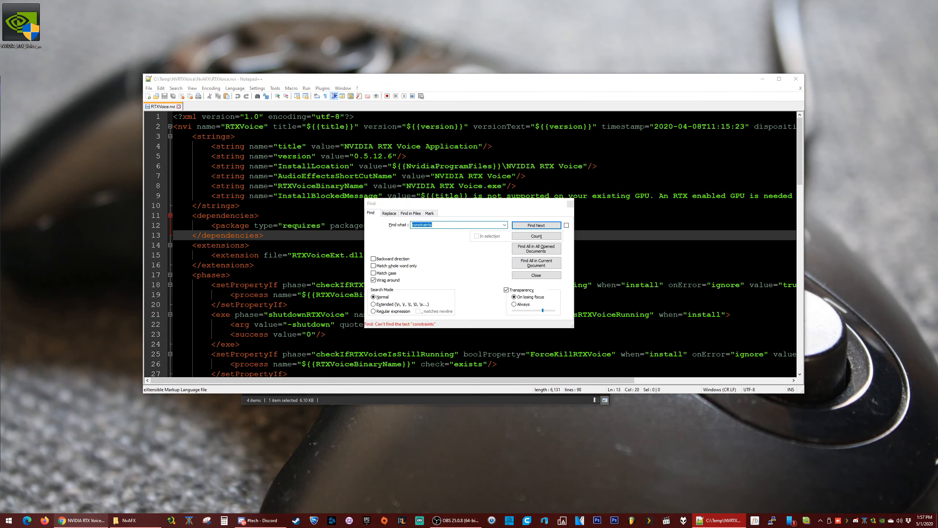
pyautogui.press('Escape')
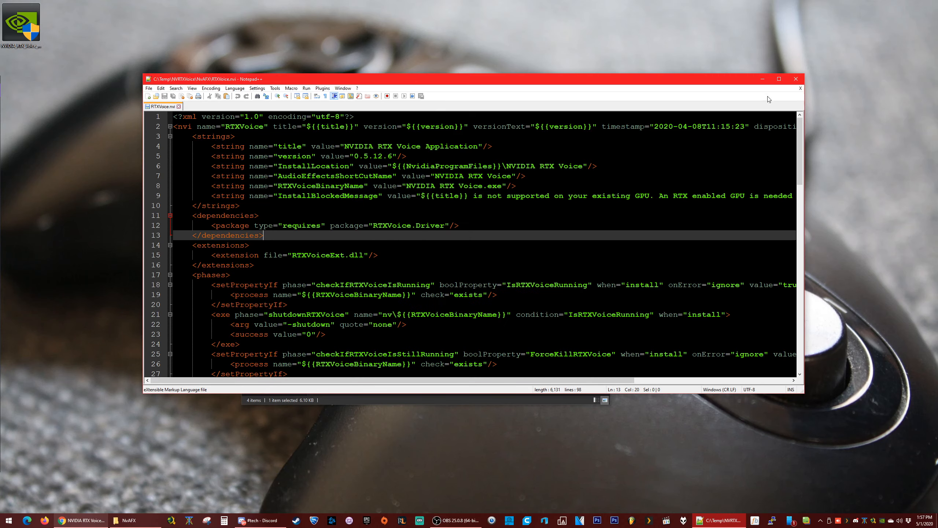
pyautogui.hotkey('alt', 'F4')
pyautogui.click(415, 266)
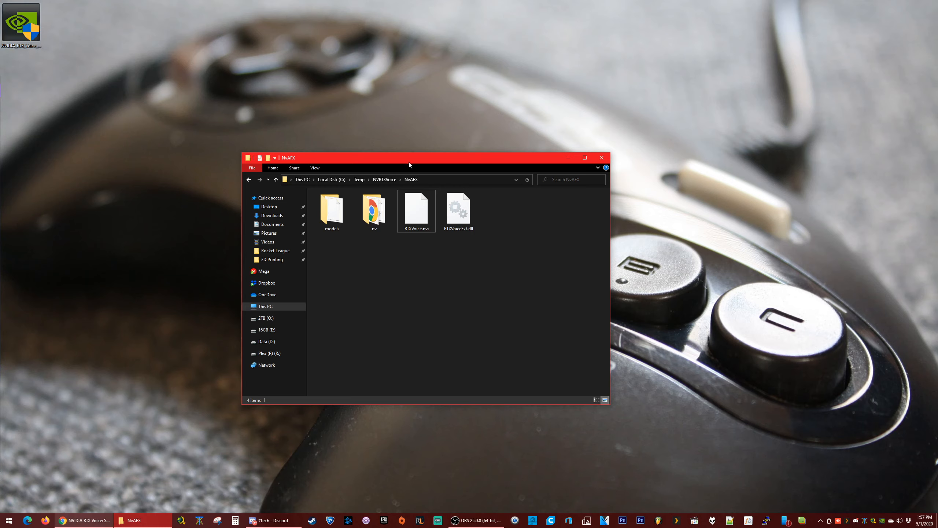
# Run setup.exe from the NVRTXVoice folder, accept the license agreement and complete the NVIDIA RTX Voice installation.
pyautogui.click(386, 179)
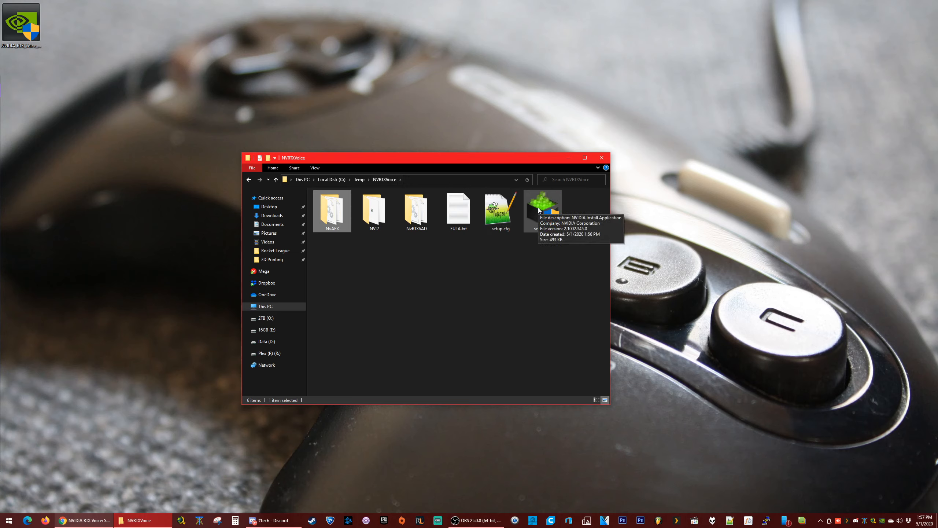
pyautogui.doubleClick(539, 208)
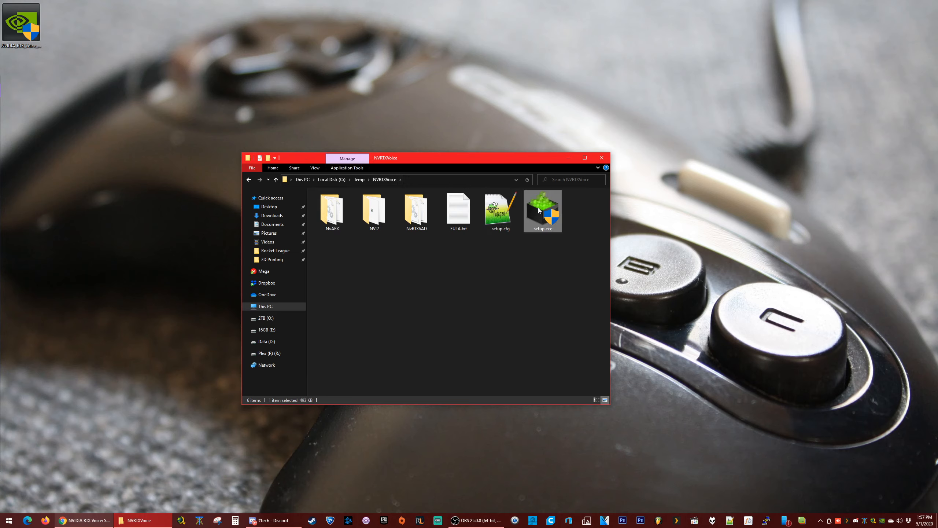
pyautogui.click(570, 157)
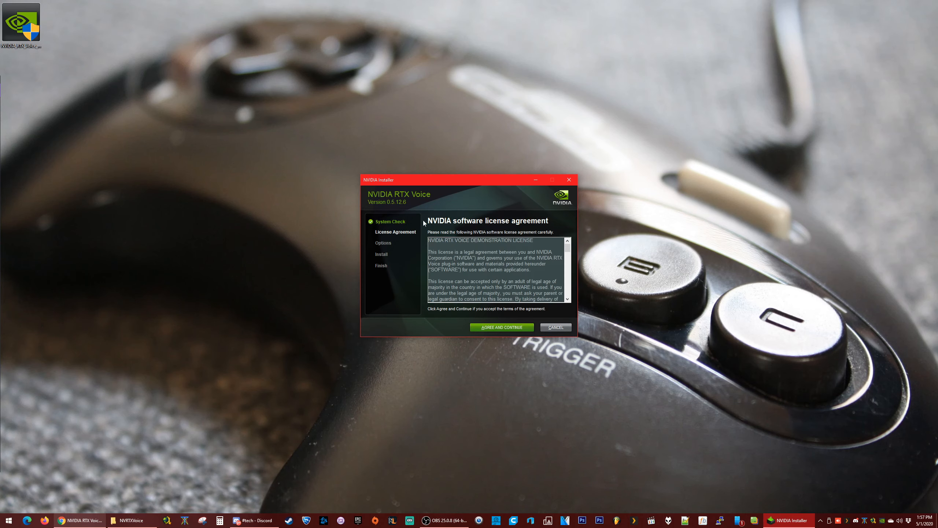
pyautogui.click(500, 327)
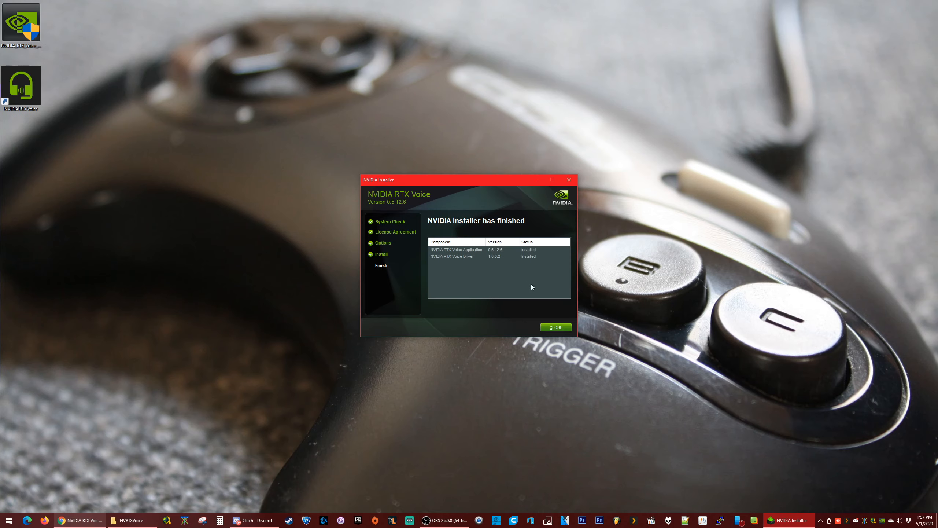
pyautogui.click(556, 327)
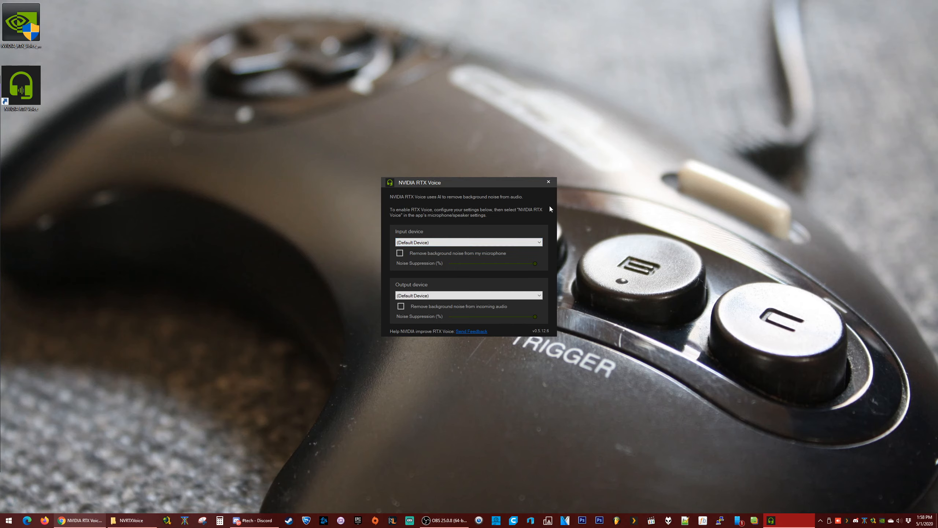
# Set the RTX Voice input device to Microphone (C-Media USB Audio Device).
pyautogui.click(532, 243)
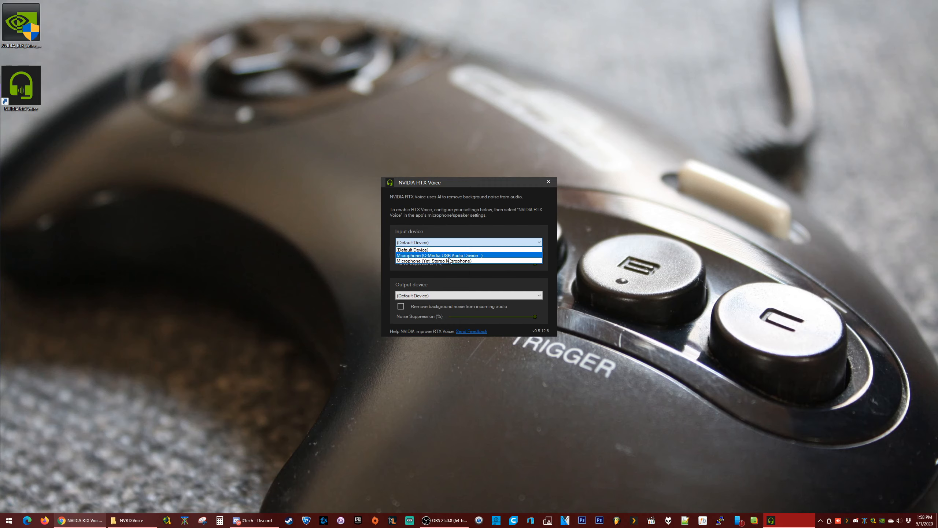
pyautogui.click(438, 256)
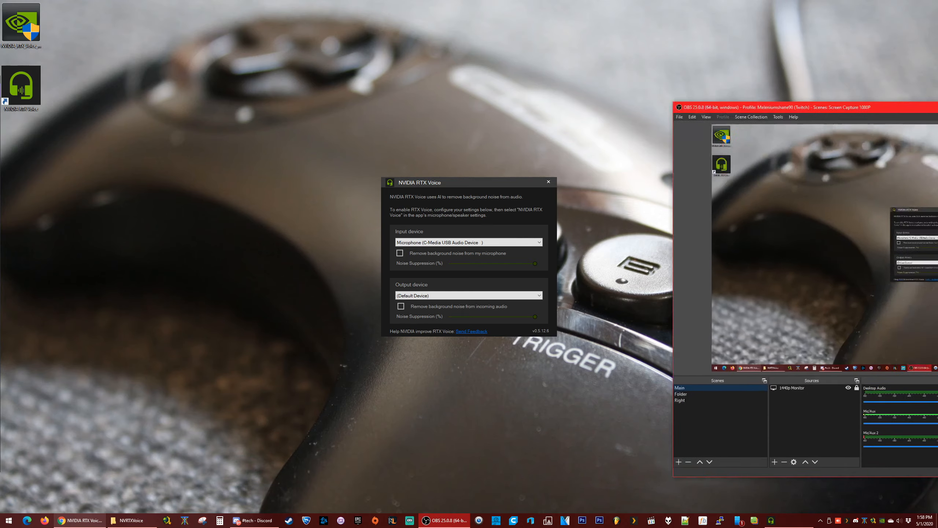
# In OBS, set the Mic/Aux device to Microphone (NVIDIA RTX Voice) and move the OBS window out of the way.
pyautogui.moveTo(937, 100); pyautogui.dragTo(501, 70)
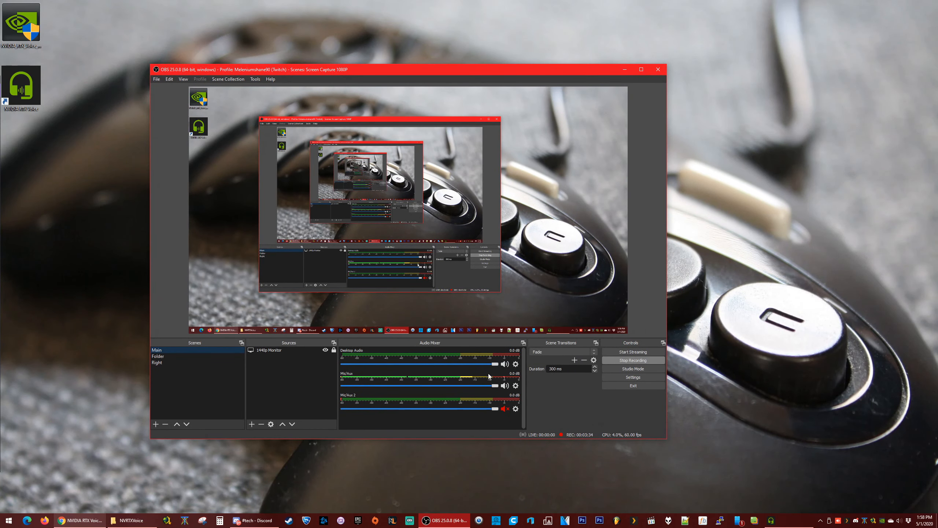
pyautogui.click(516, 387)
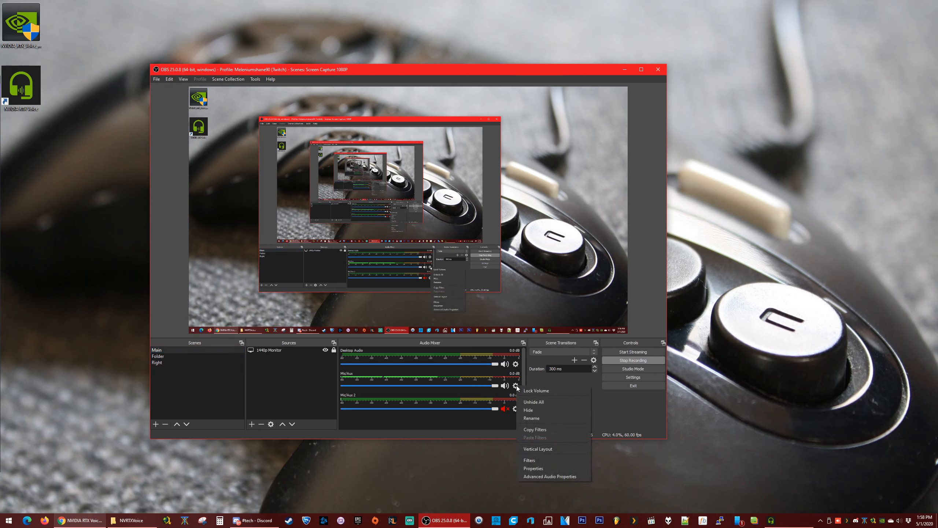
pyautogui.click(544, 469)
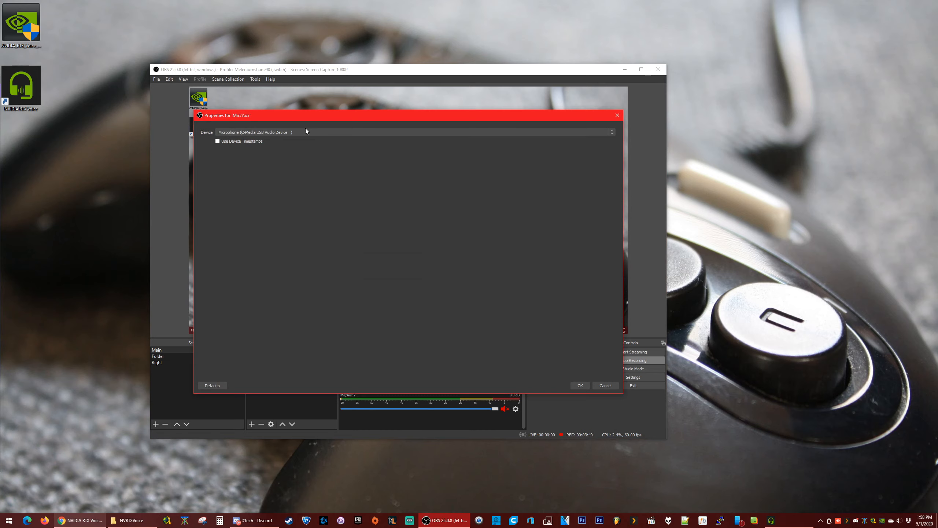
pyautogui.click(293, 132)
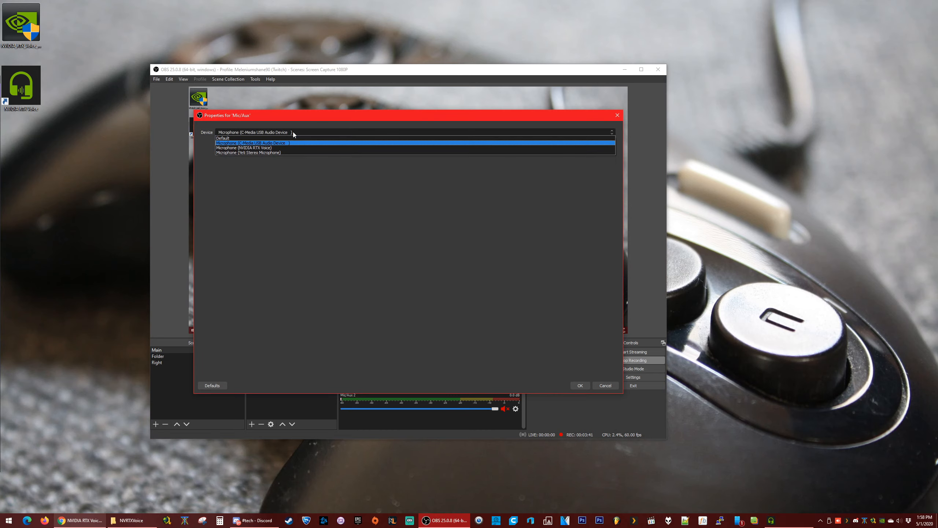
pyautogui.click(272, 147)
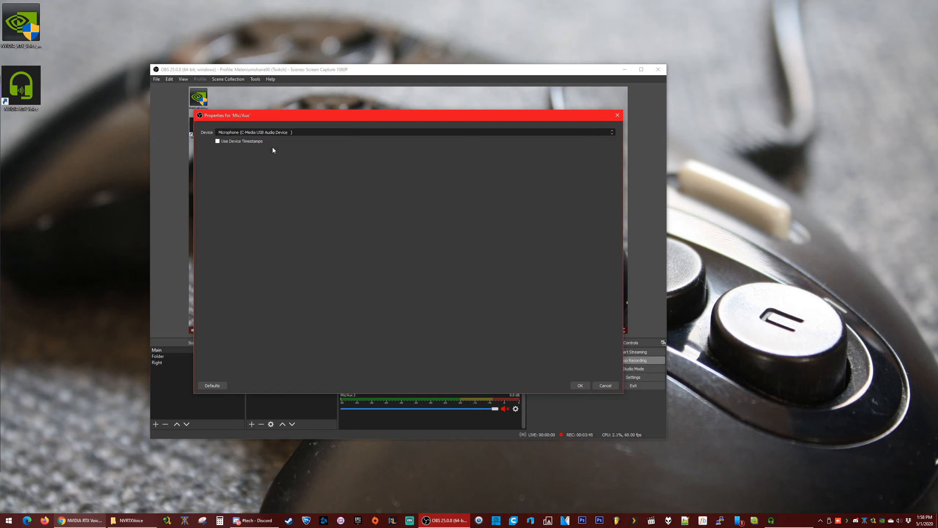
pyautogui.click(580, 386)
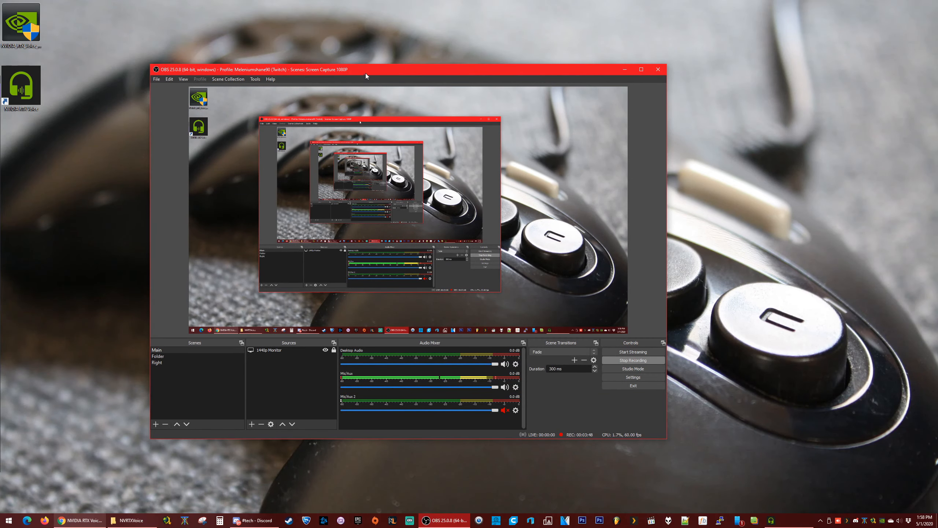
pyautogui.moveTo(371, 71); pyautogui.dragTo(937, 41)
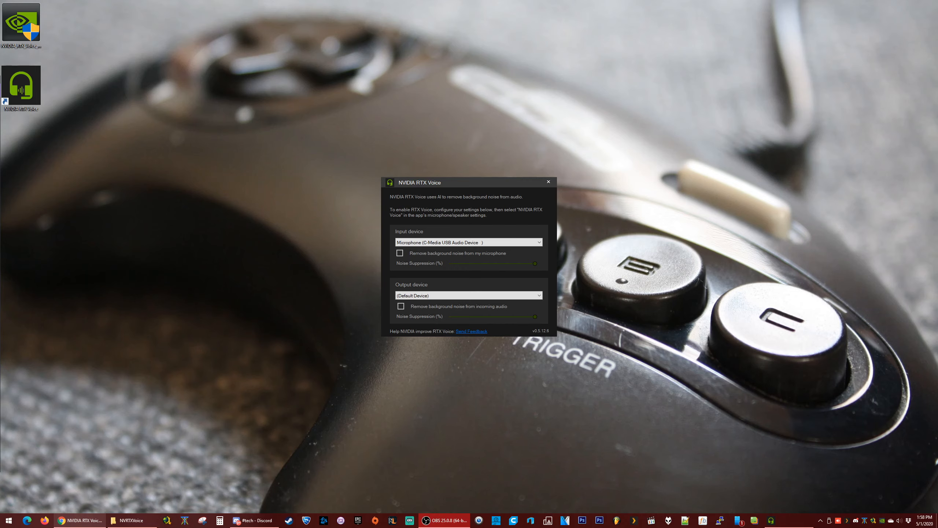
# In NVIDIA RTX Voice, turn background noise removal for the microphone on and back off.
pyautogui.click(400, 253)
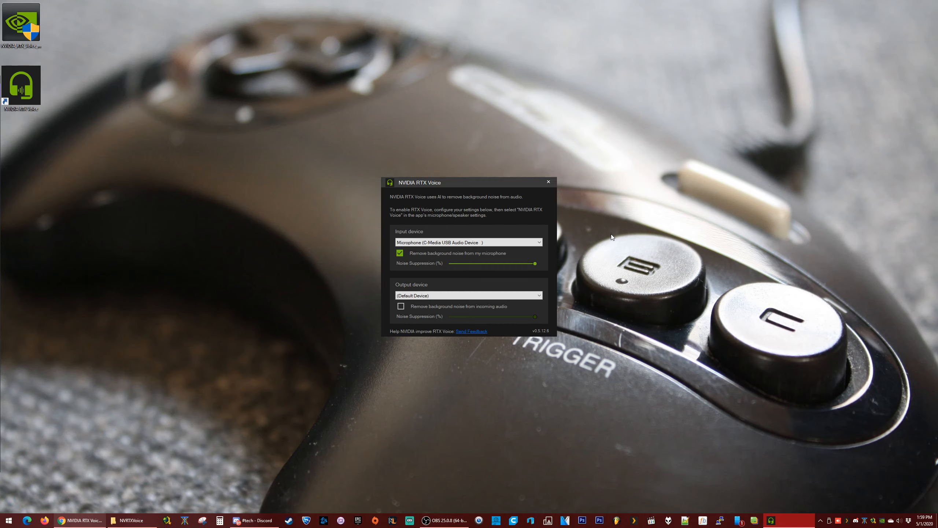
pyautogui.click(401, 253)
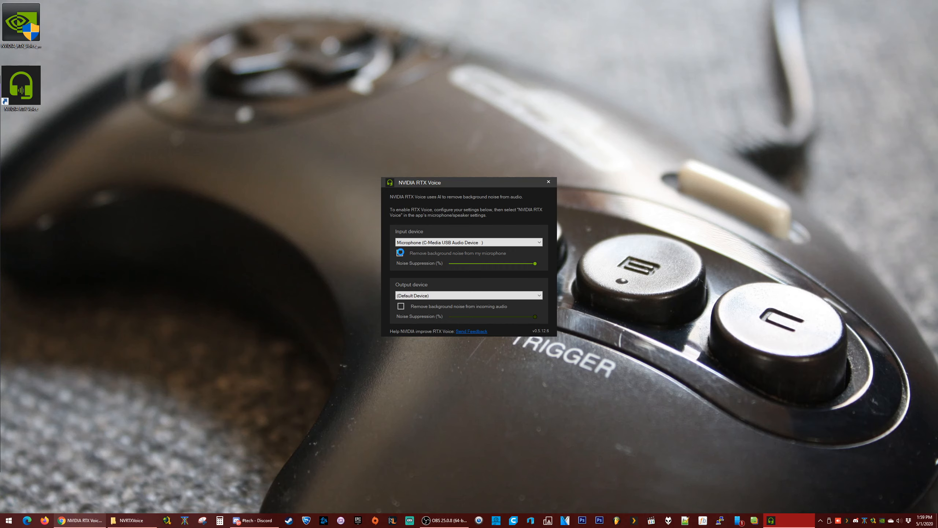